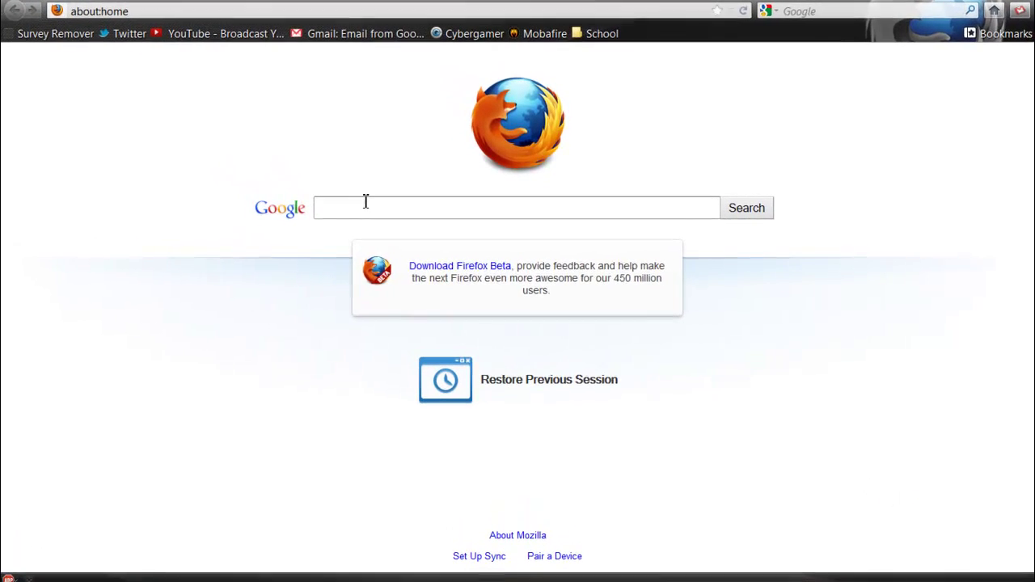
Step: Search Google for 'tf2 spray maker' to find the TF2 Spray Maker site
click(379, 205)
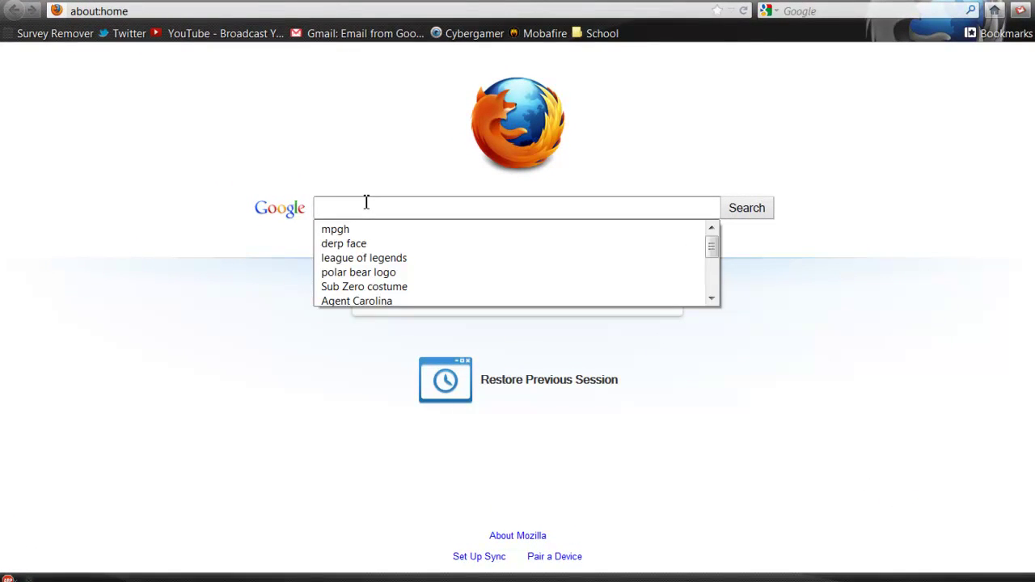
click(174, 162)
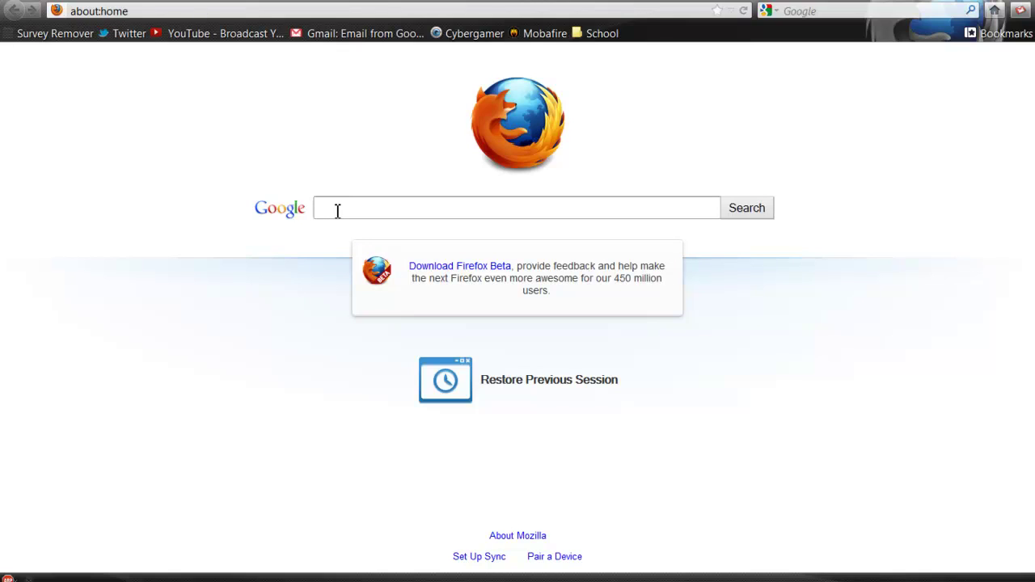
text(tf2)
key(Return)
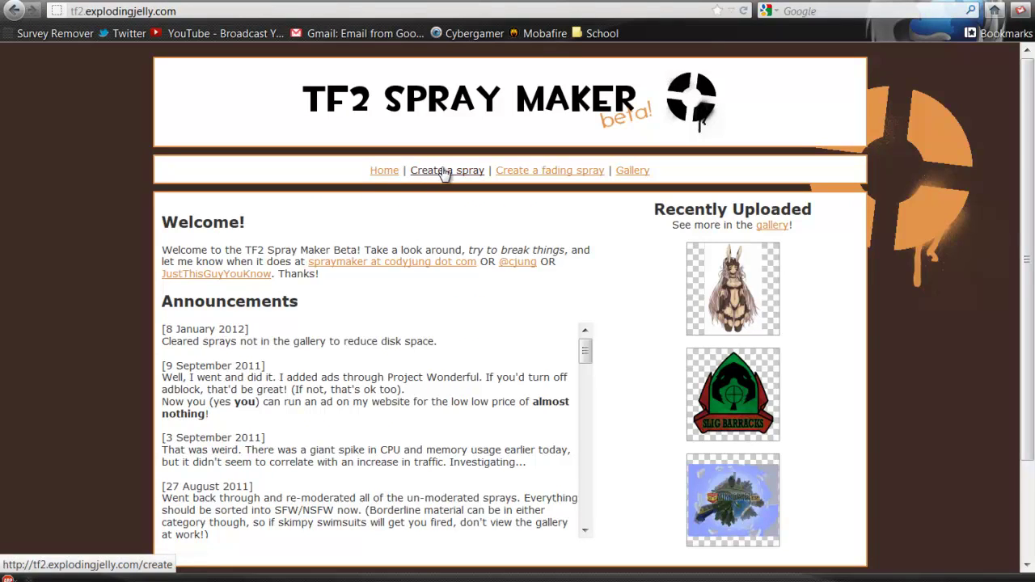
Step: Upload 270px-Carolina_S10 from the Wallpapers folder and convert it with Spray!
click(447, 173)
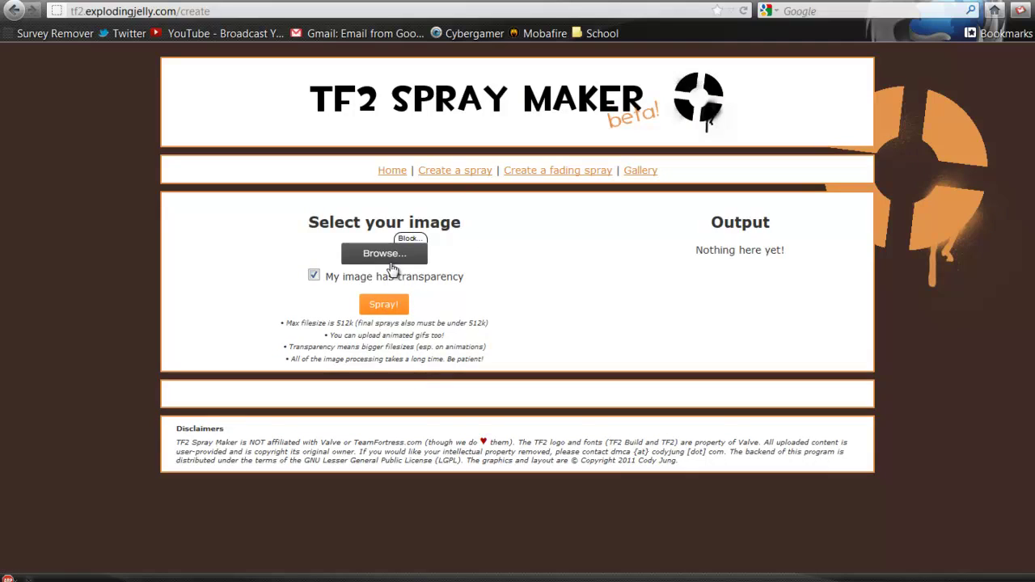
click(393, 261)
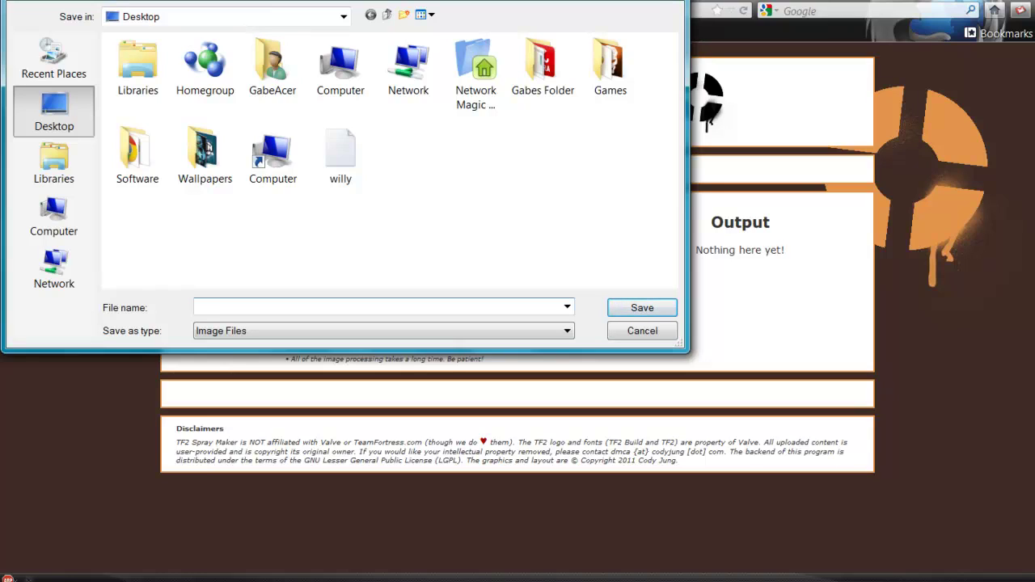
double_click(207, 162)
click(338, 89)
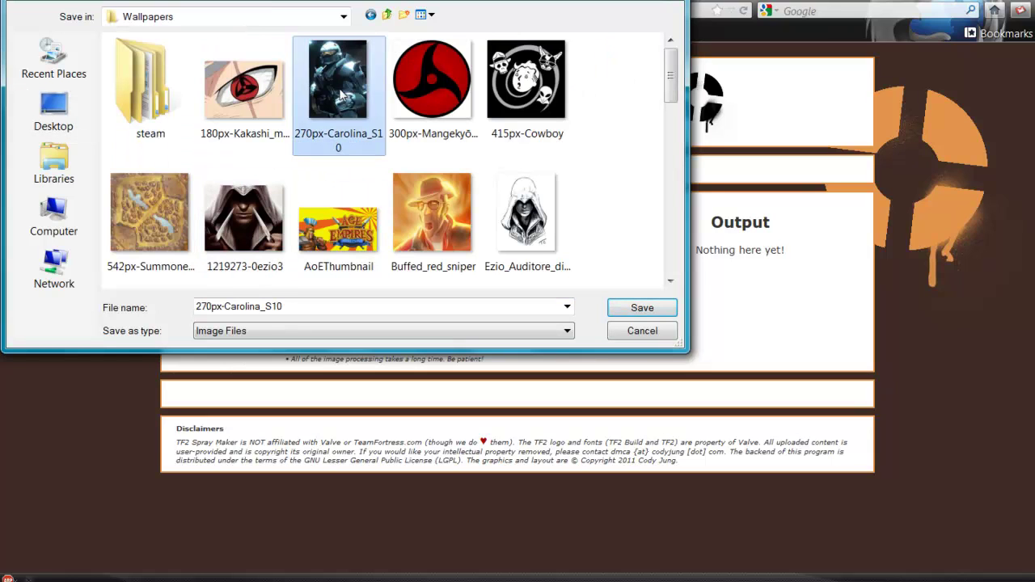
click(644, 308)
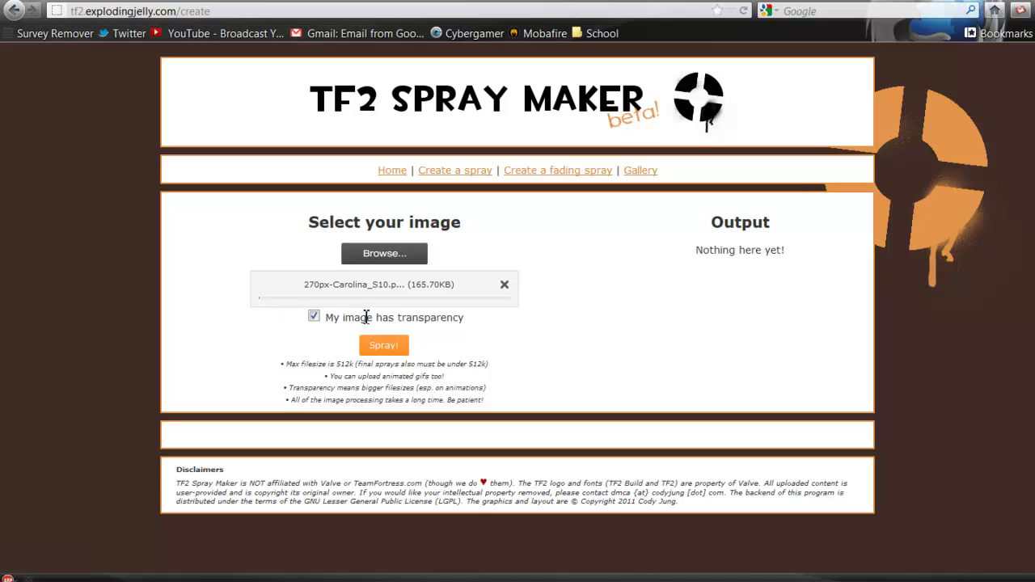
click(389, 350)
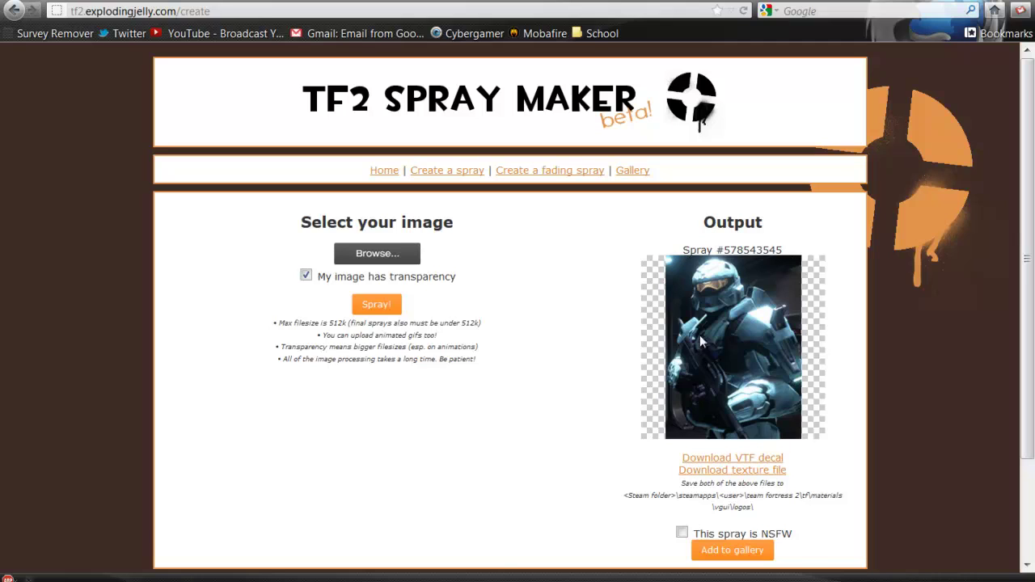
Step: Scroll down to the Output download links for finished spray #578543545
scroll(700, 340, down, 1)
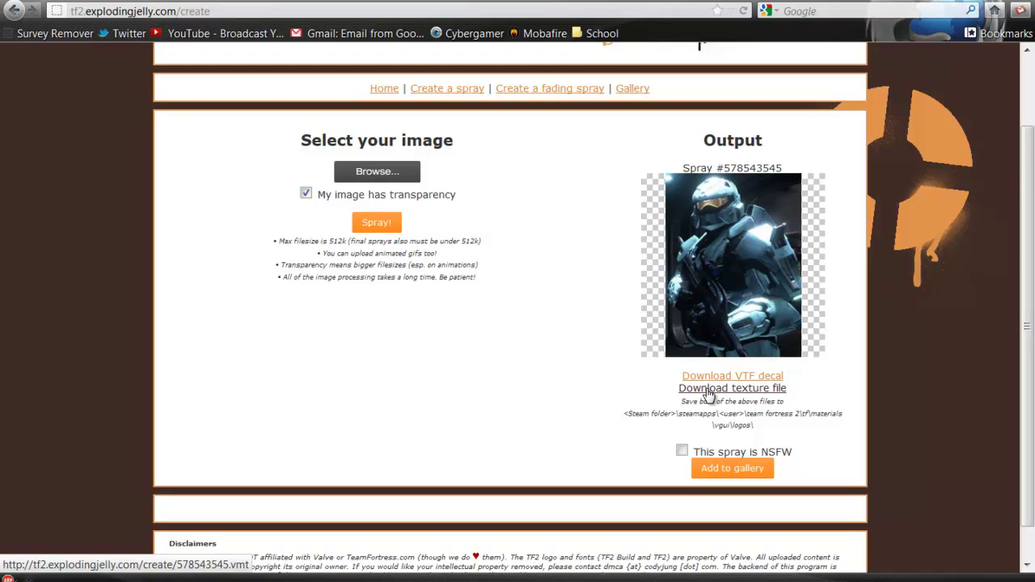
Step: Save the VTF decal file 578543545.vtf to the computer
click(709, 391)
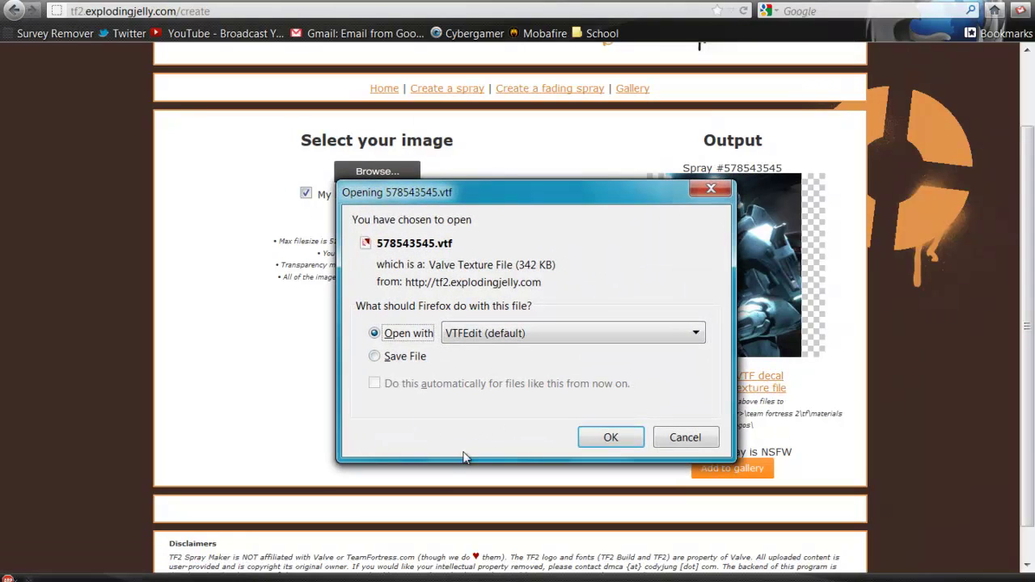
click(375, 357)
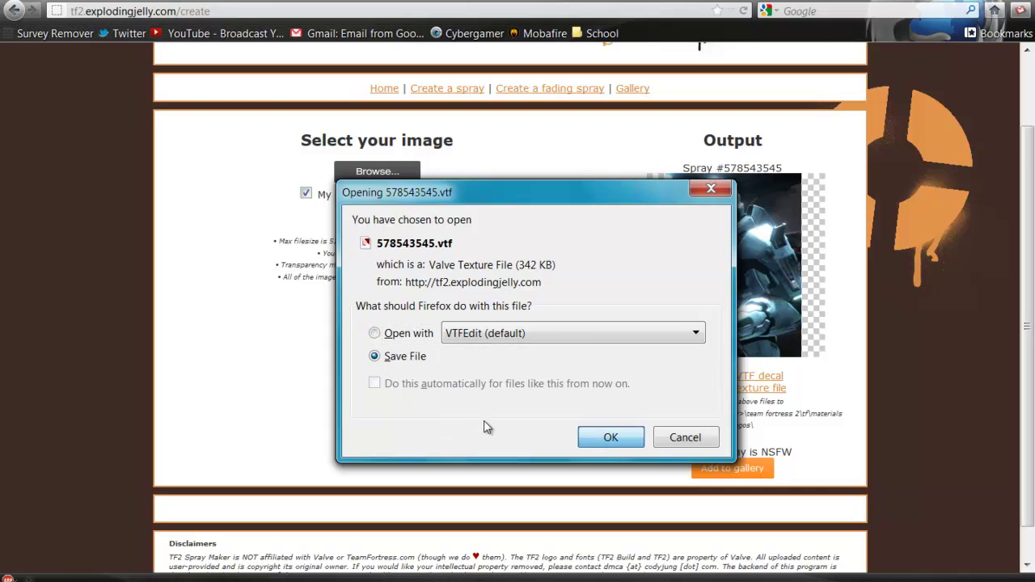
click(610, 437)
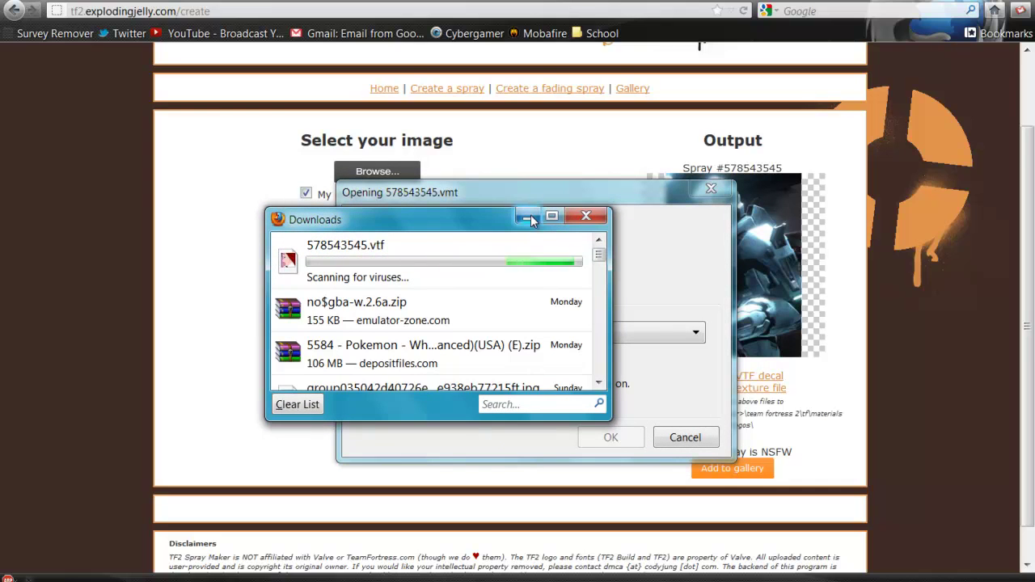
click(528, 216)
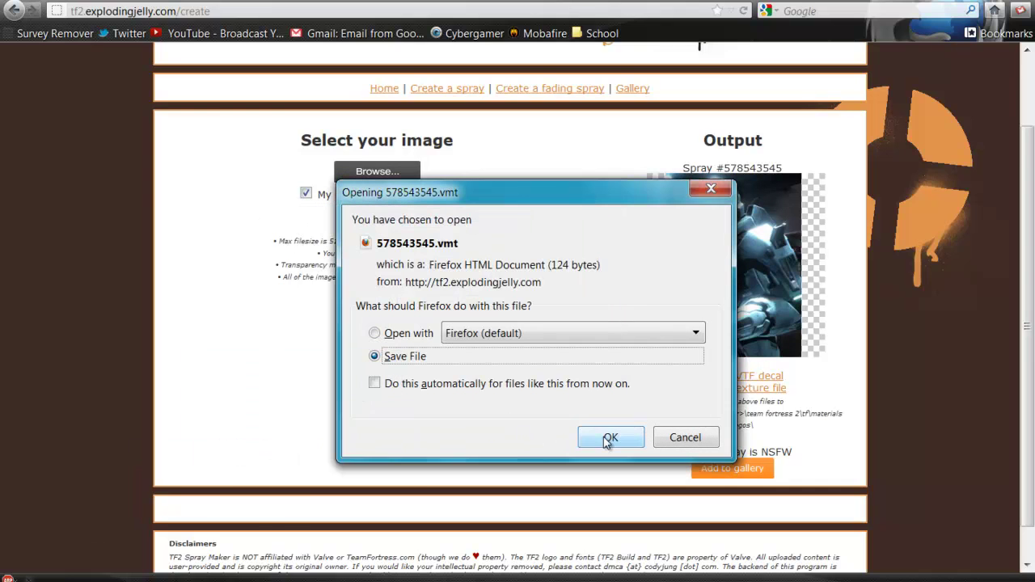
Step: Save the VMT texture file 578543545.vmt and confirm both downloads are listed
click(611, 441)
click(611, 442)
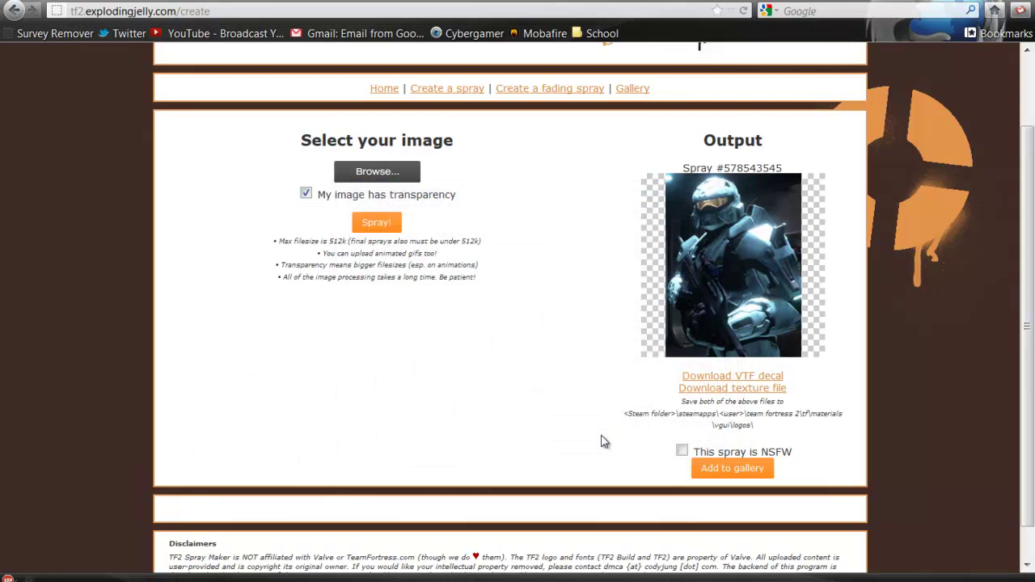
click(311, 502)
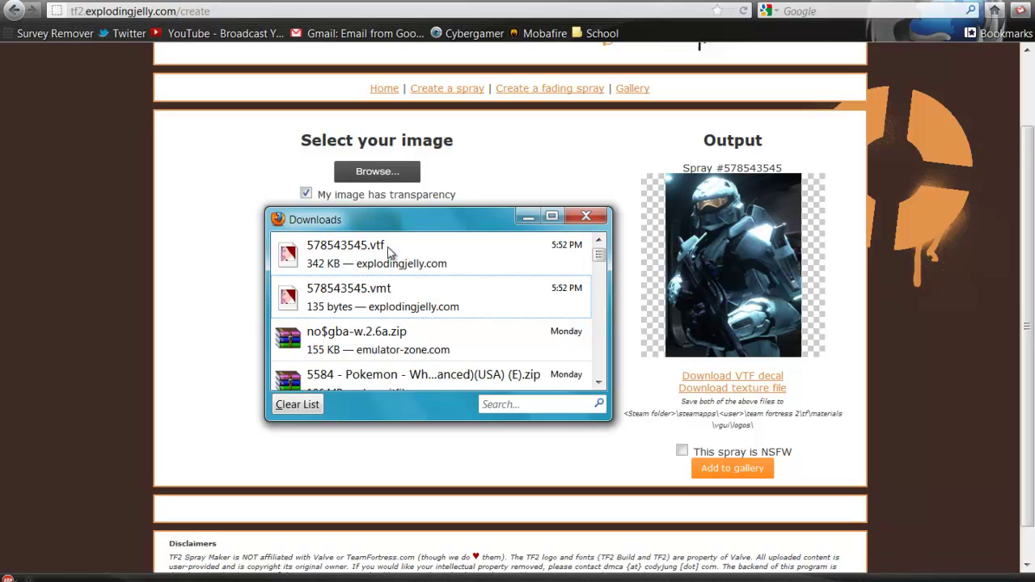
click(527, 217)
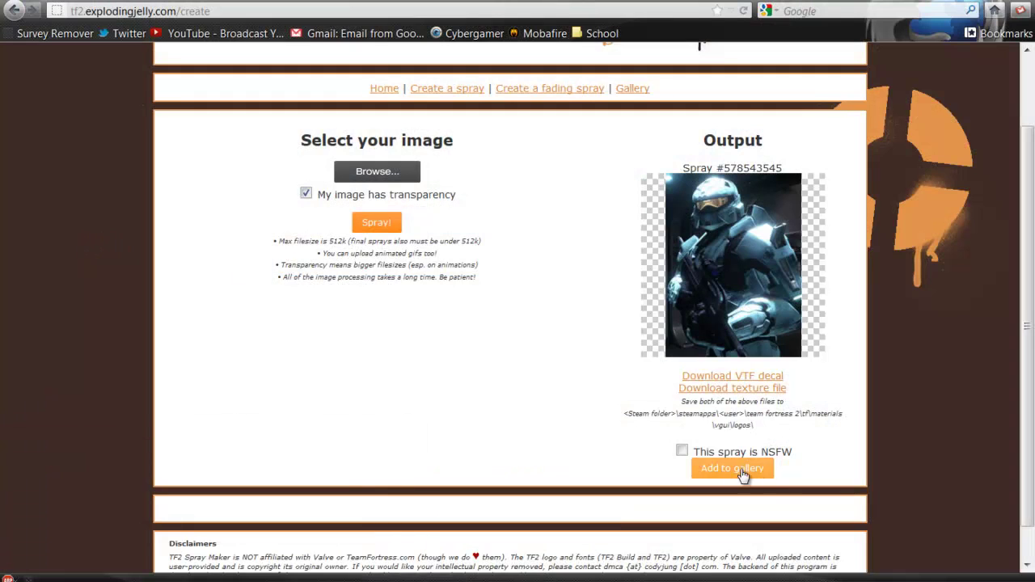
Step: Browse from drive C: through Program Files and Steam into the user's steamapps folder
key(super)
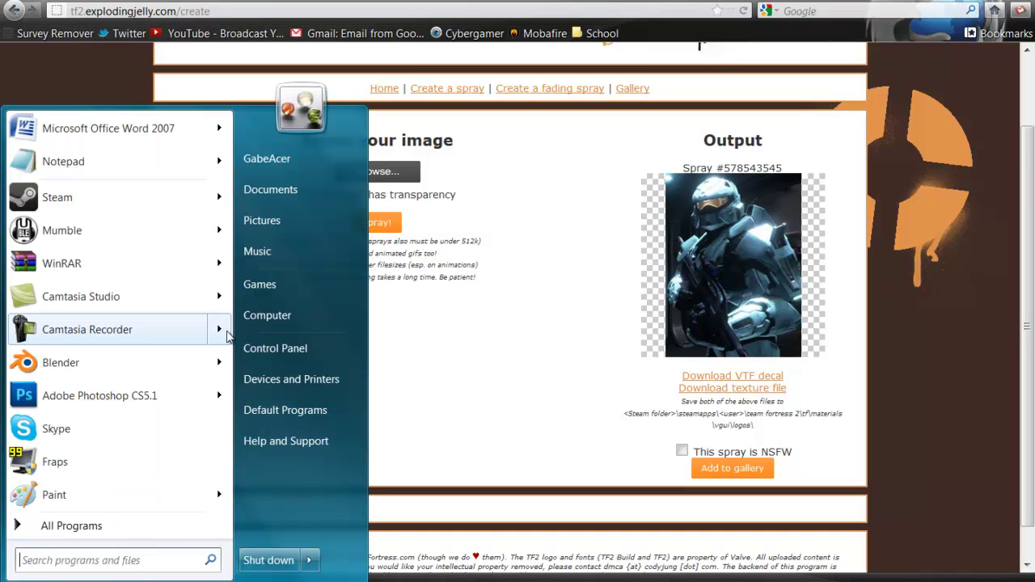
key(Escape)
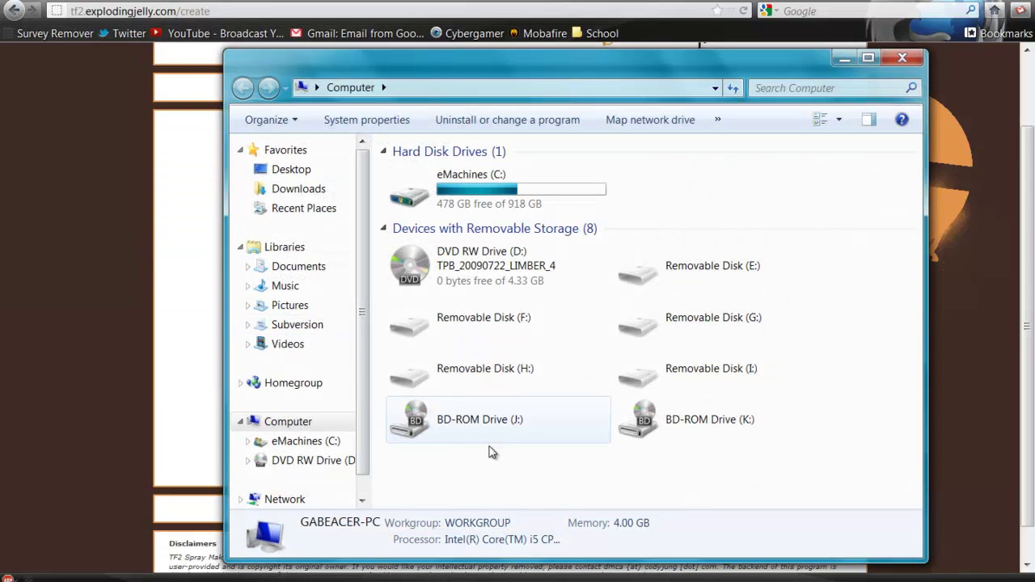
double_click(445, 194)
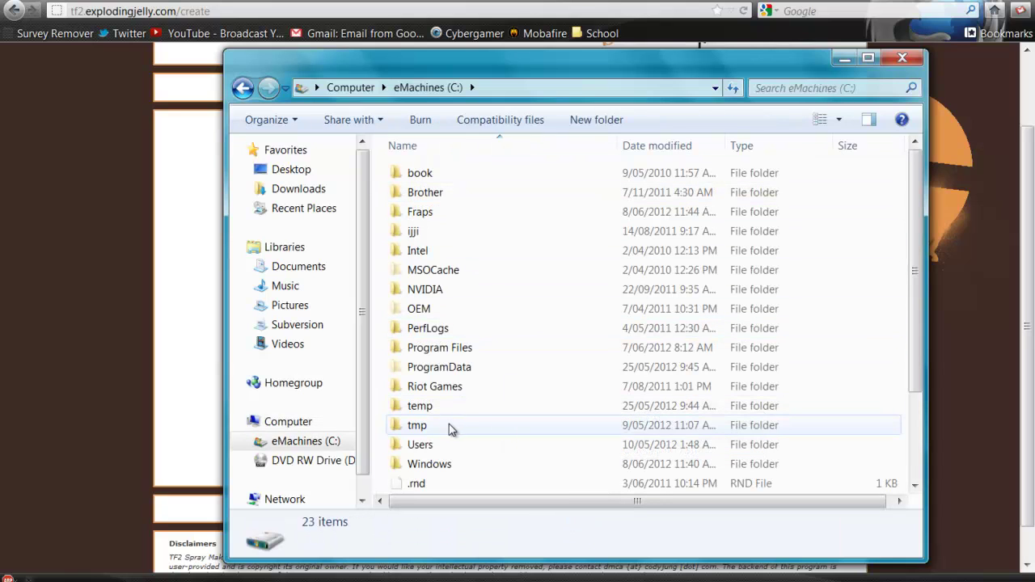
click(458, 349)
double_click(458, 350)
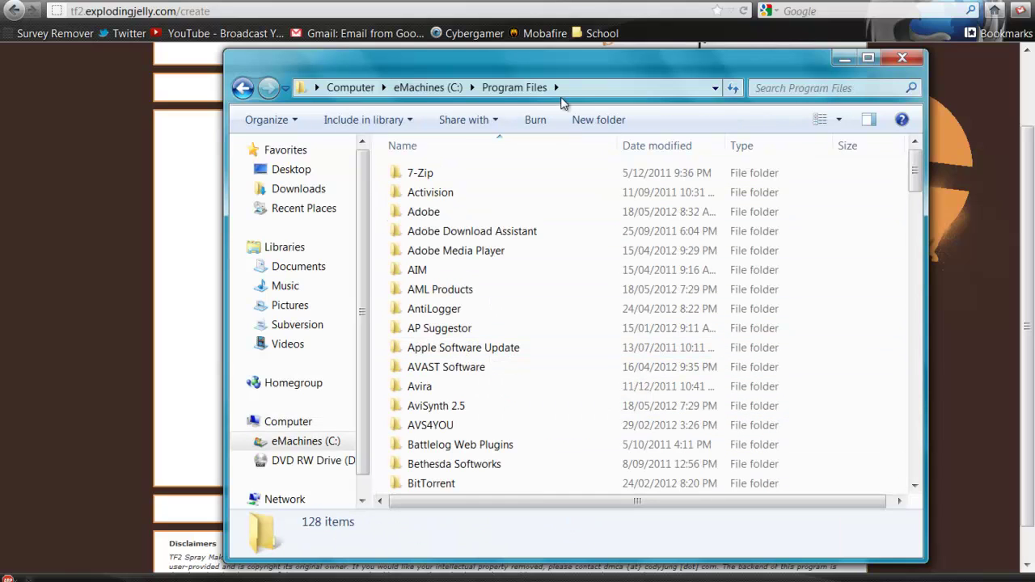
scroll(509, 381, down, 10)
scroll(509, 386, down, 8)
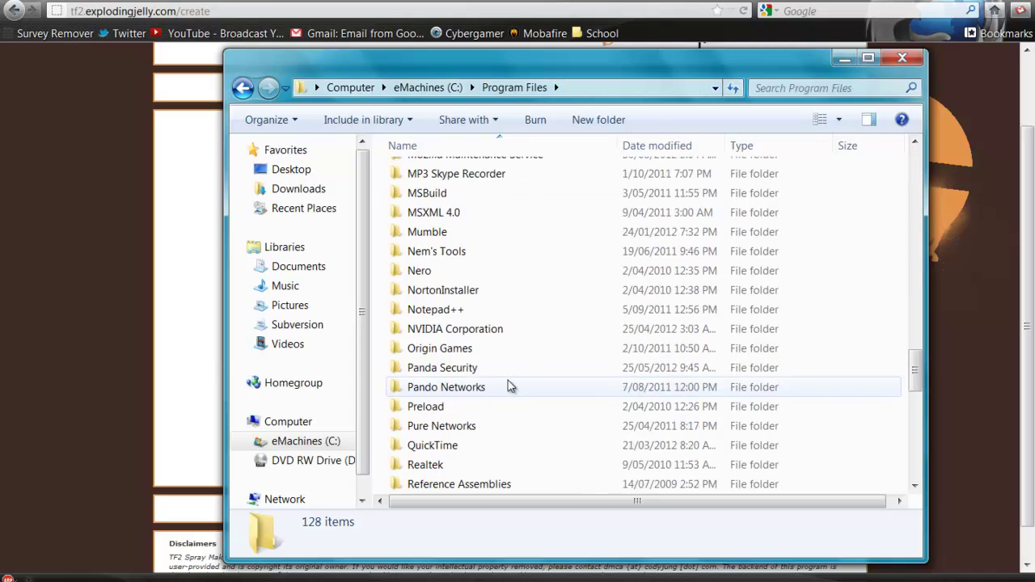
scroll(504, 388, down, 6)
scroll(453, 361, up, 1)
double_click(437, 285)
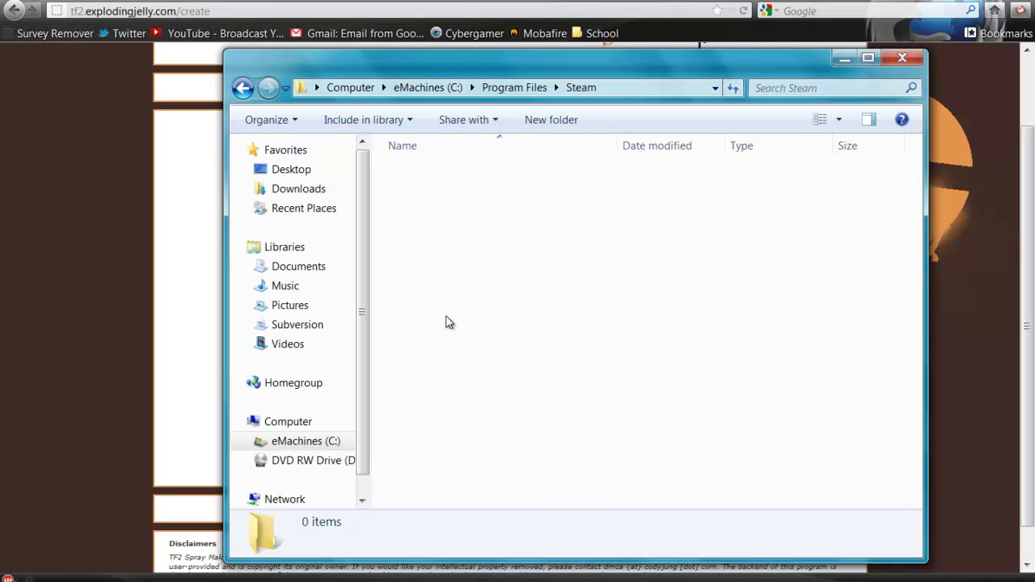
double_click(453, 467)
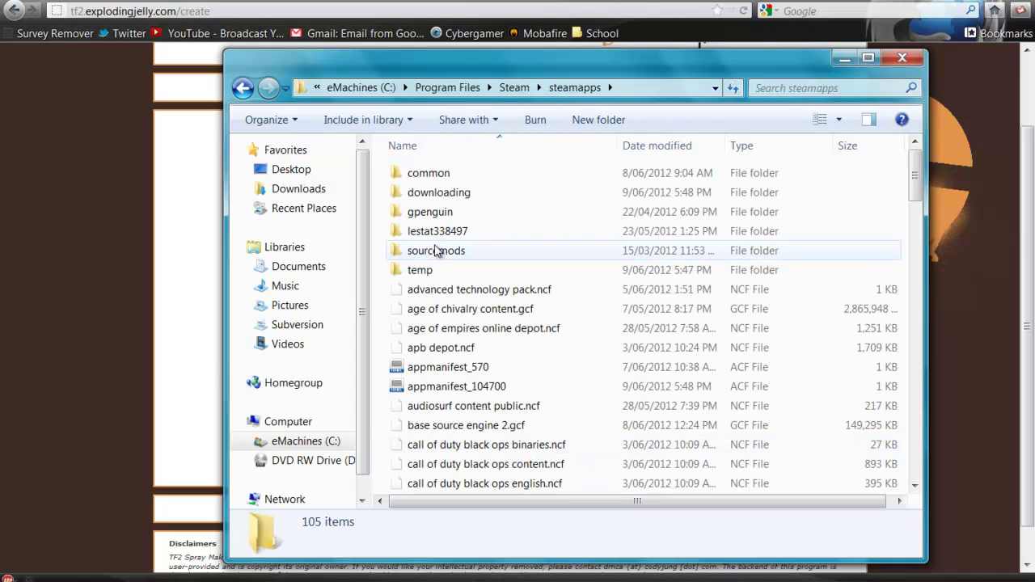
double_click(439, 215)
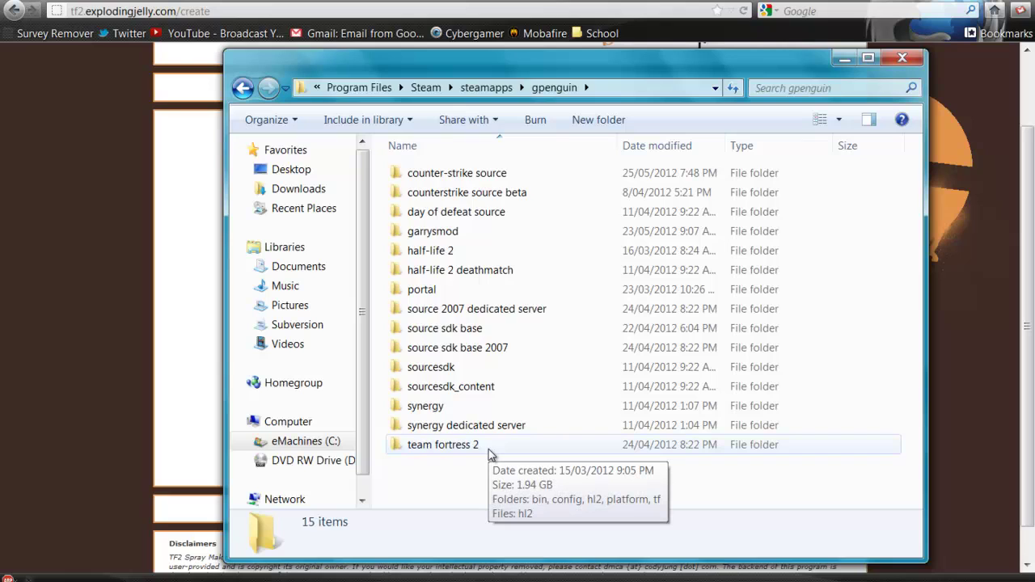
Step: Inspect Counter-Strike Source's cstrike\materials\vgui\logos and UI folders, ending back at materials
double_click(457, 173)
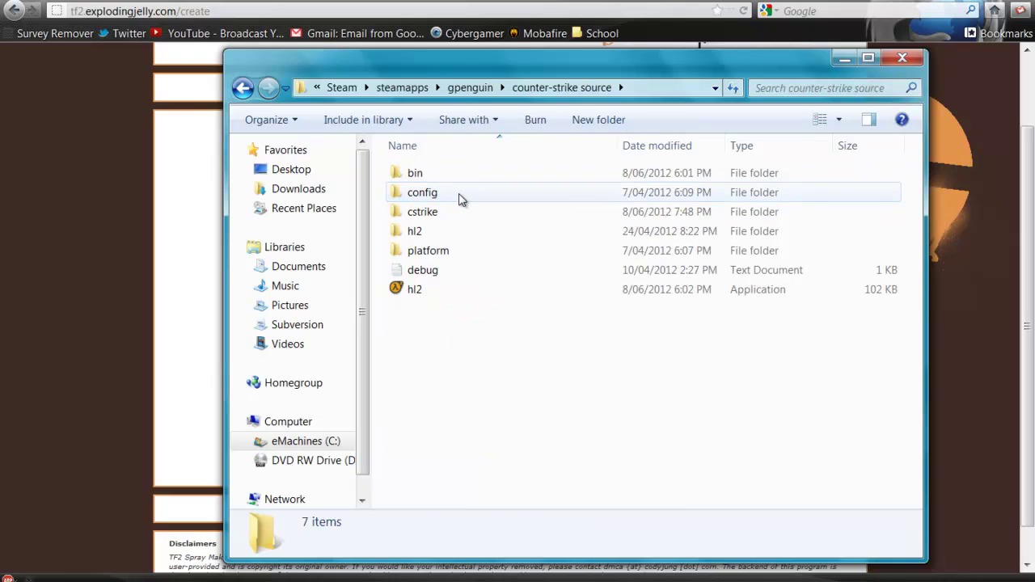
double_click(431, 234)
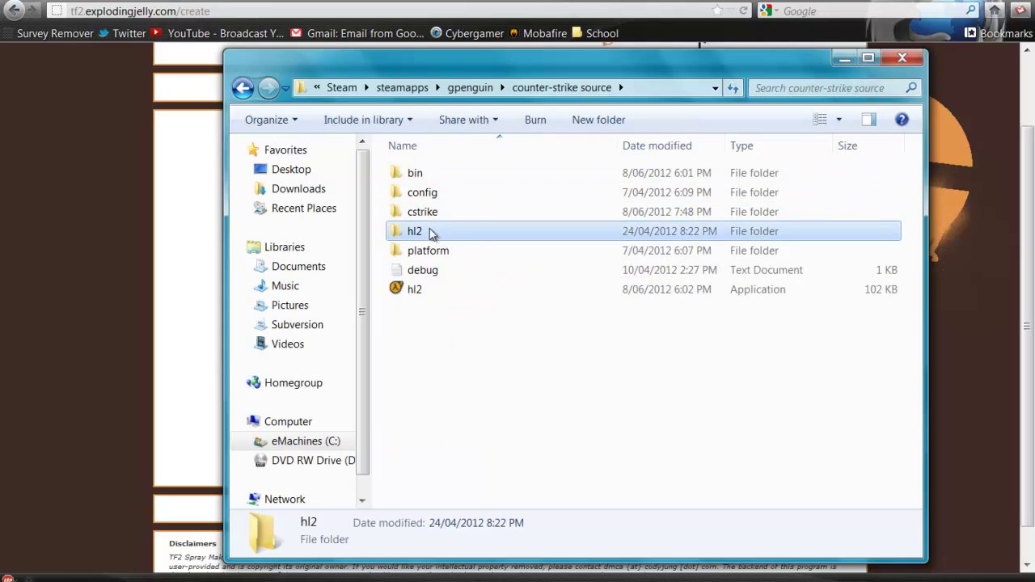
click(242, 88)
double_click(430, 212)
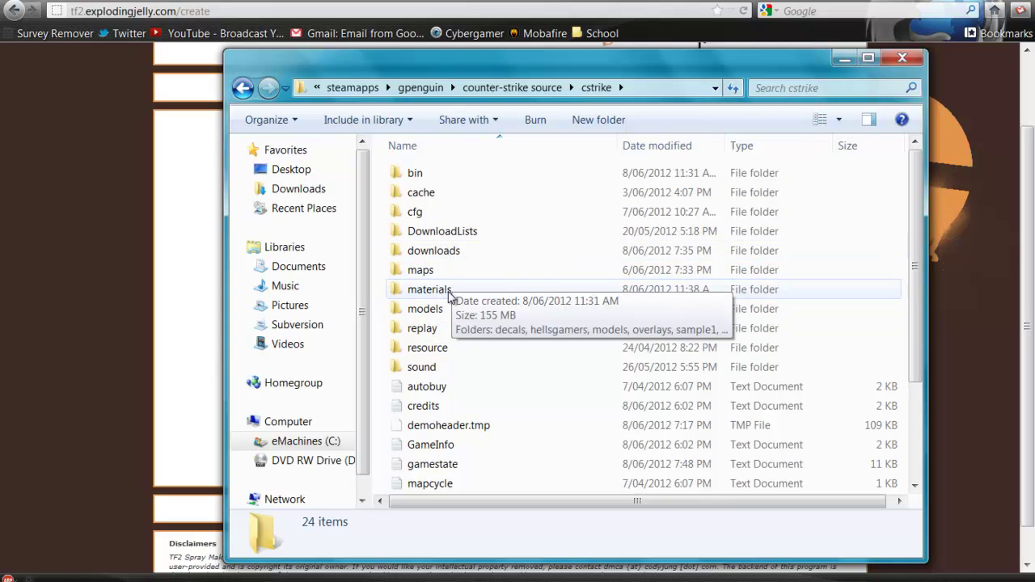
double_click(441, 290)
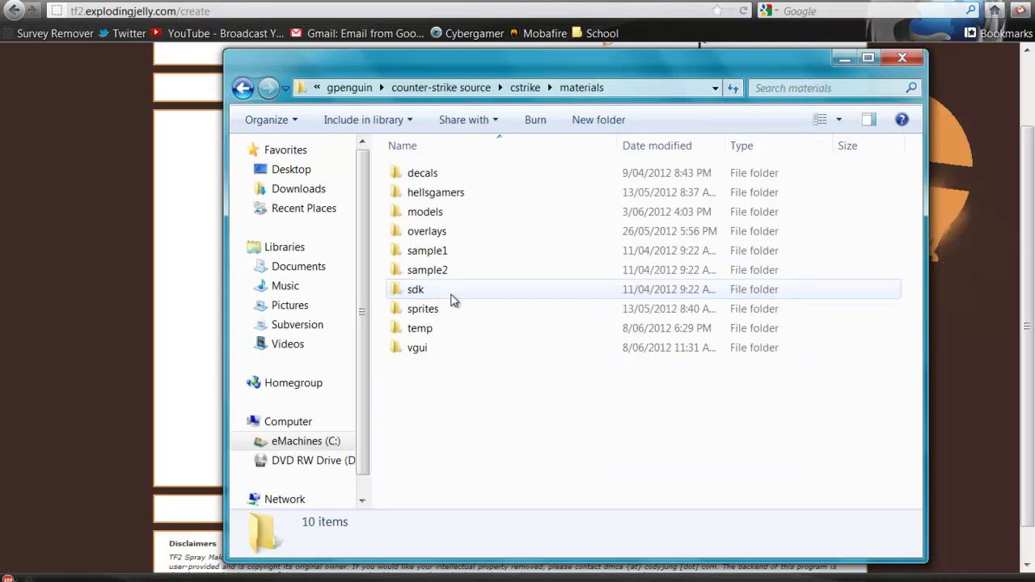
double_click(424, 350)
double_click(423, 174)
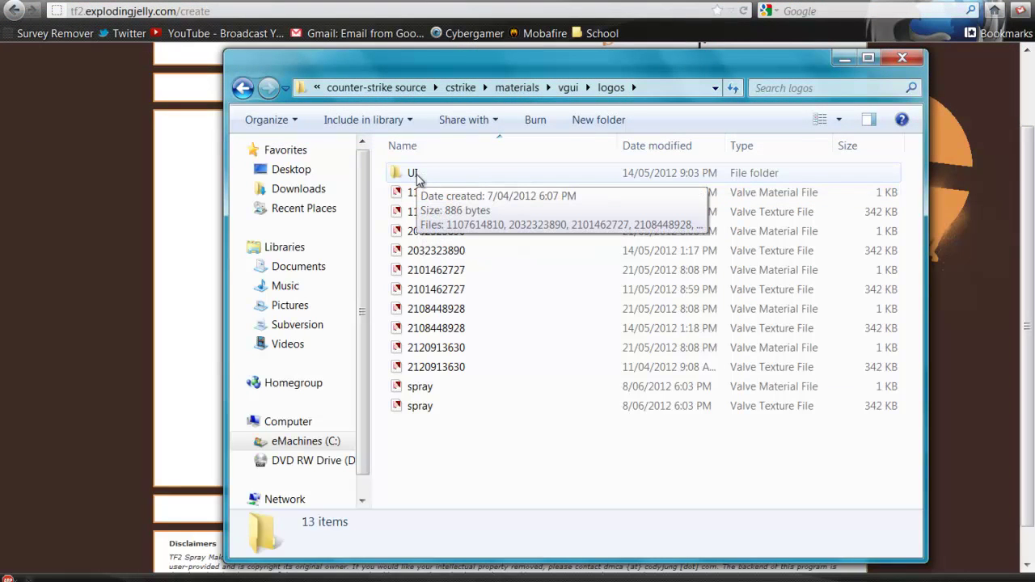
double_click(414, 174)
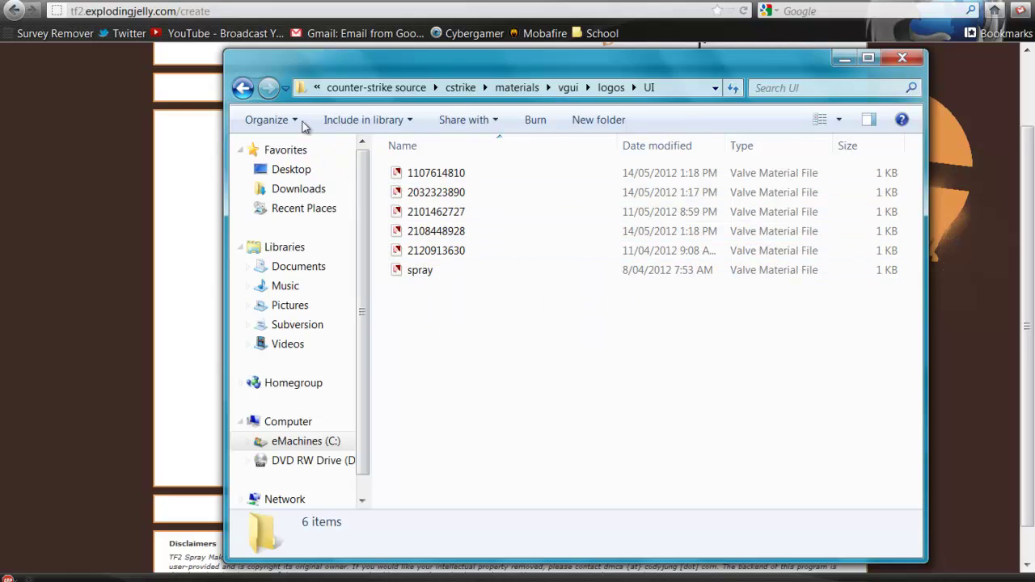
click(245, 91)
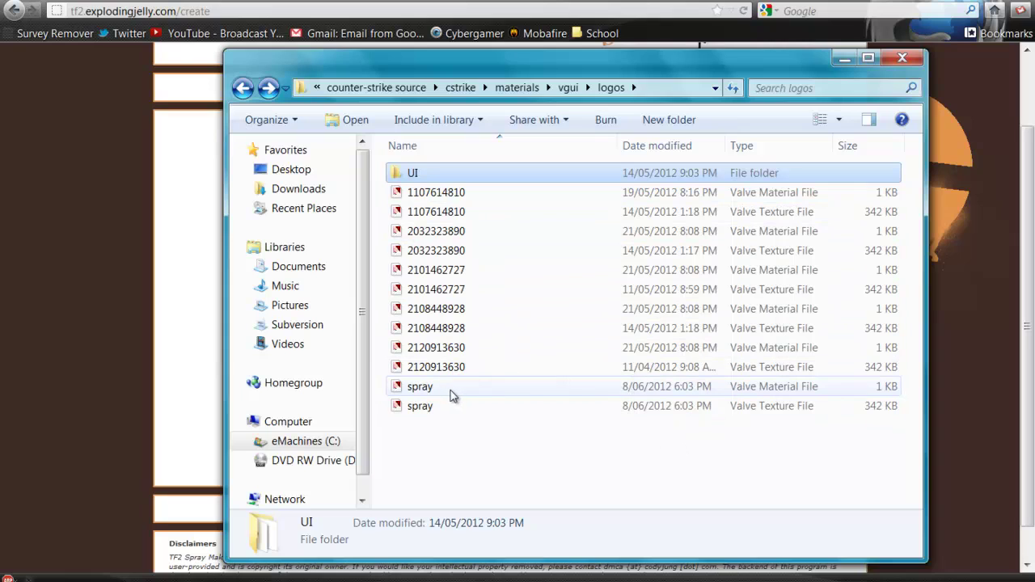
double_click(426, 175)
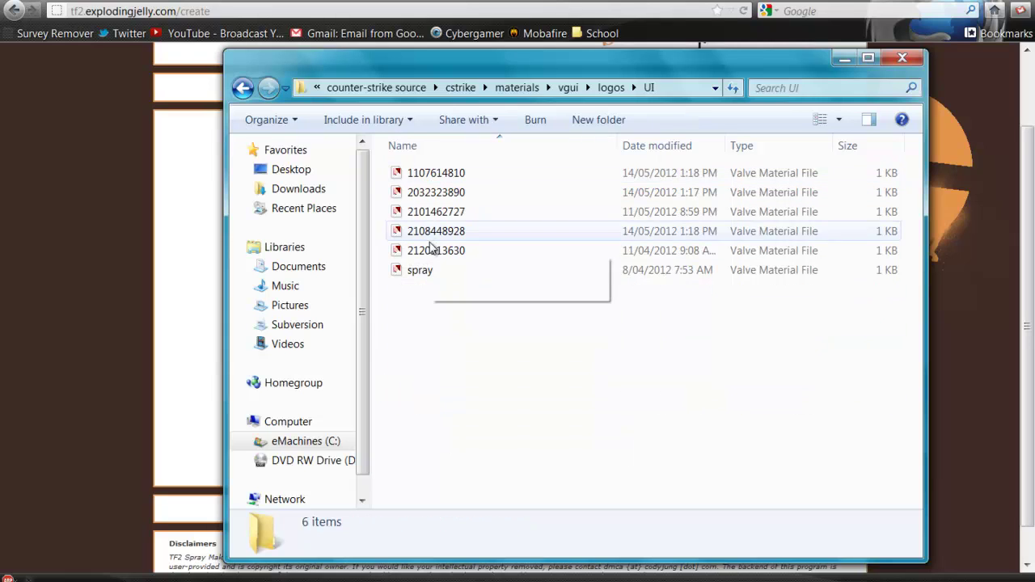
click(244, 88)
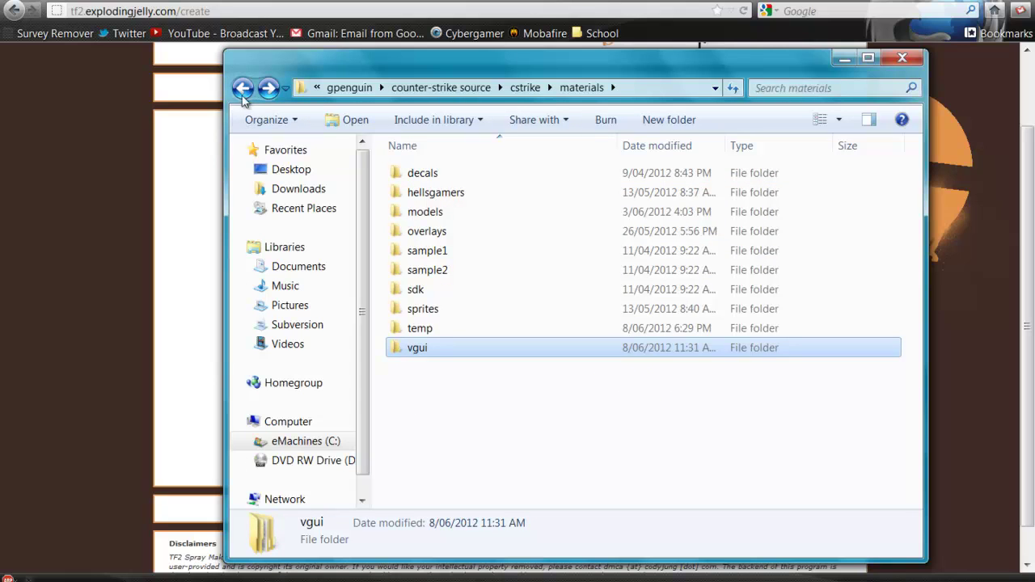
Step: Inspect Team Fortress 2's tf\materials\vgui\logos and UI folders, then back out
click(239, 89)
click(238, 89)
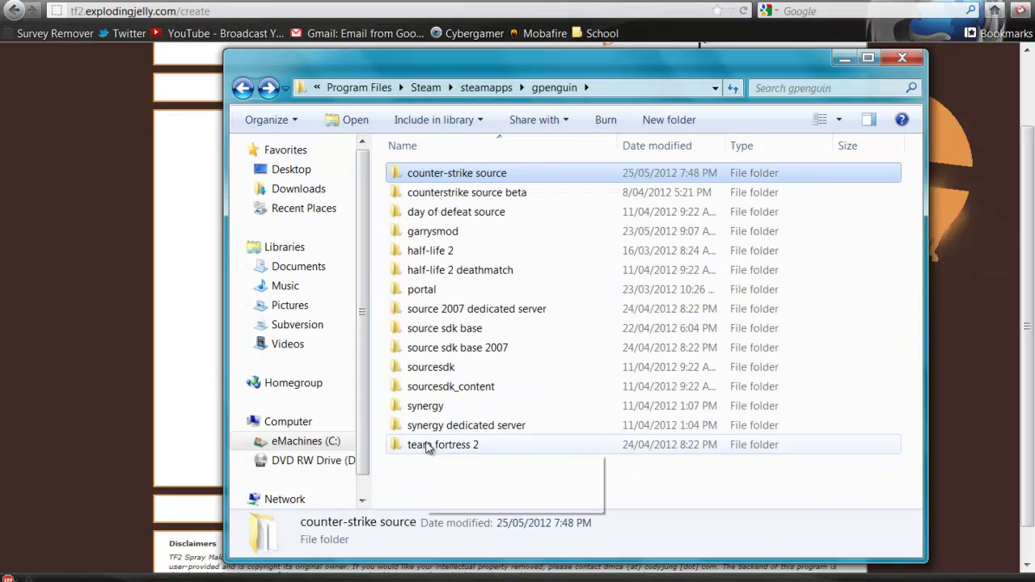
double_click(427, 446)
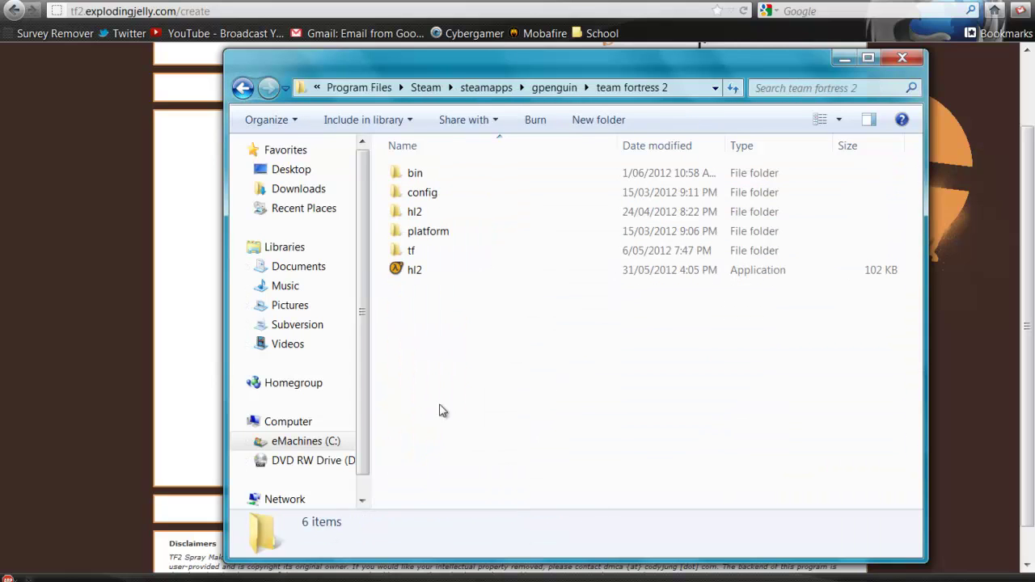
double_click(429, 253)
double_click(445, 290)
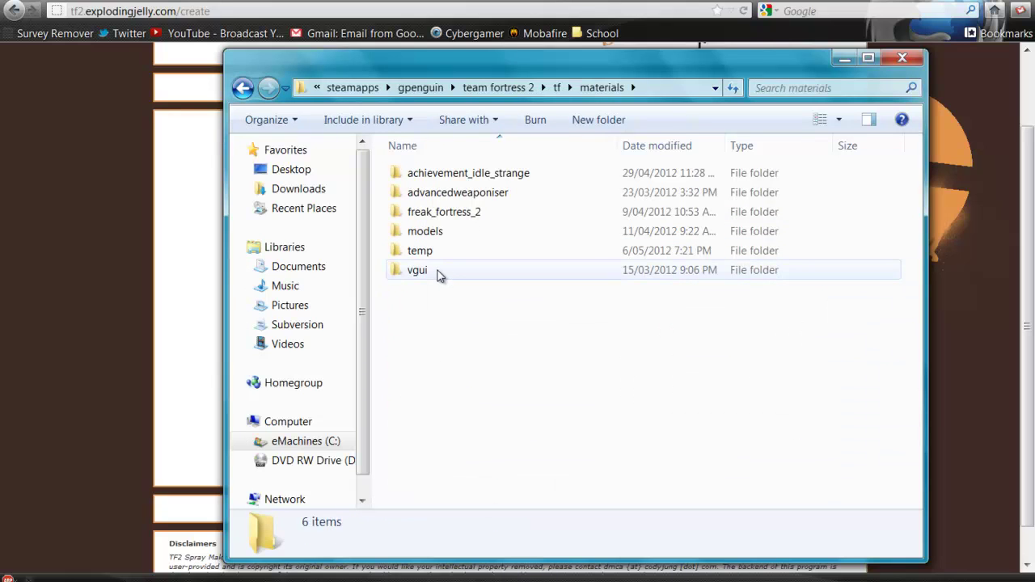
double_click(437, 277)
double_click(424, 175)
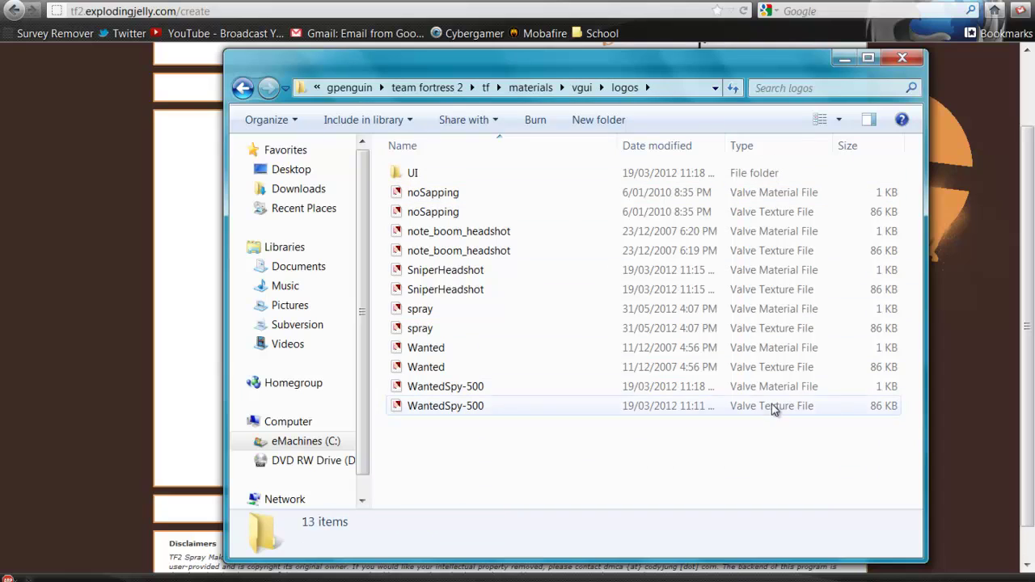
double_click(408, 172)
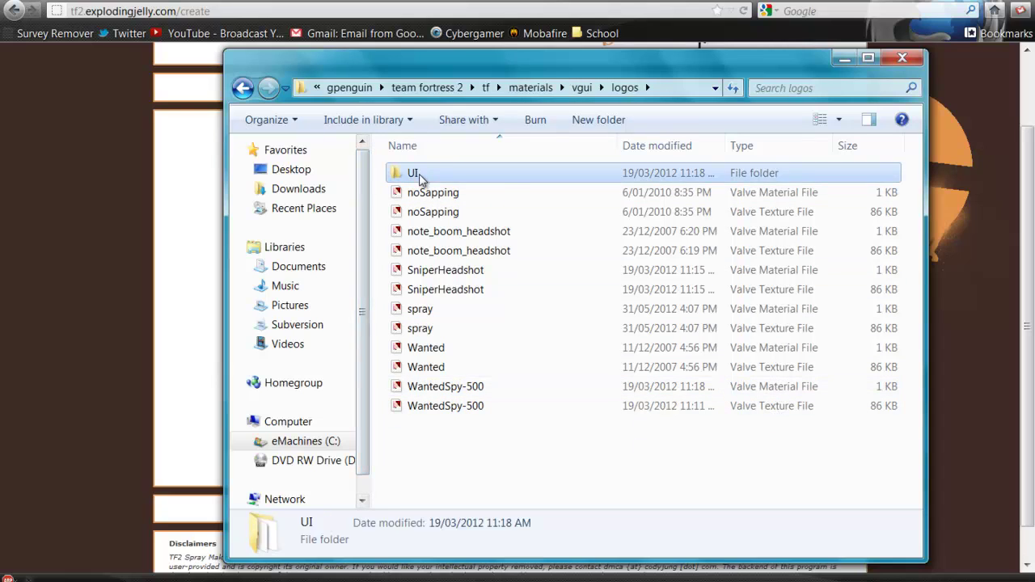
click(242, 88)
click(241, 89)
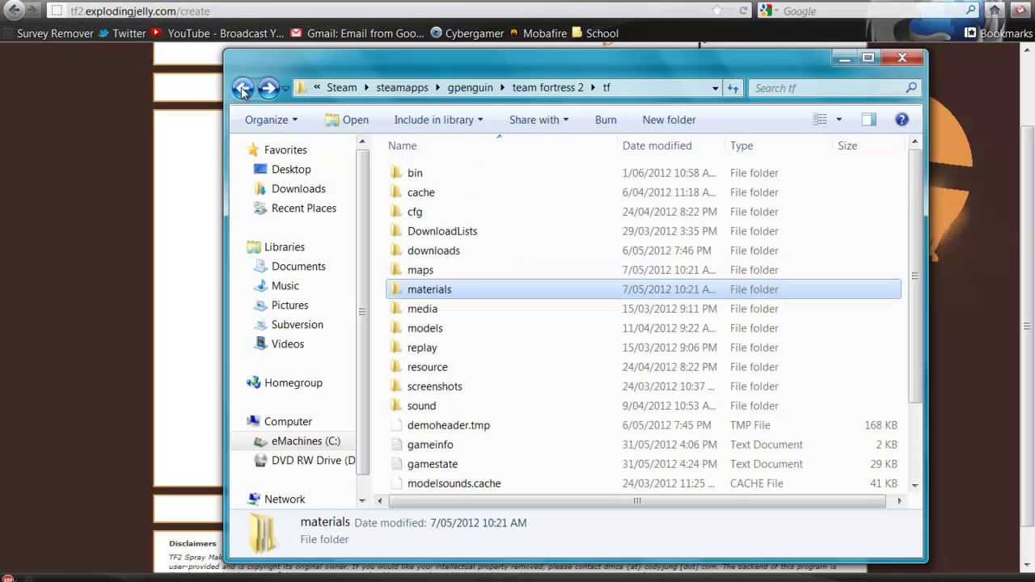
Step: Inspect Garry's Mod's garrysmod\materials\VGUI\logos folder, then return to the outer garrysmod folder
click(242, 88)
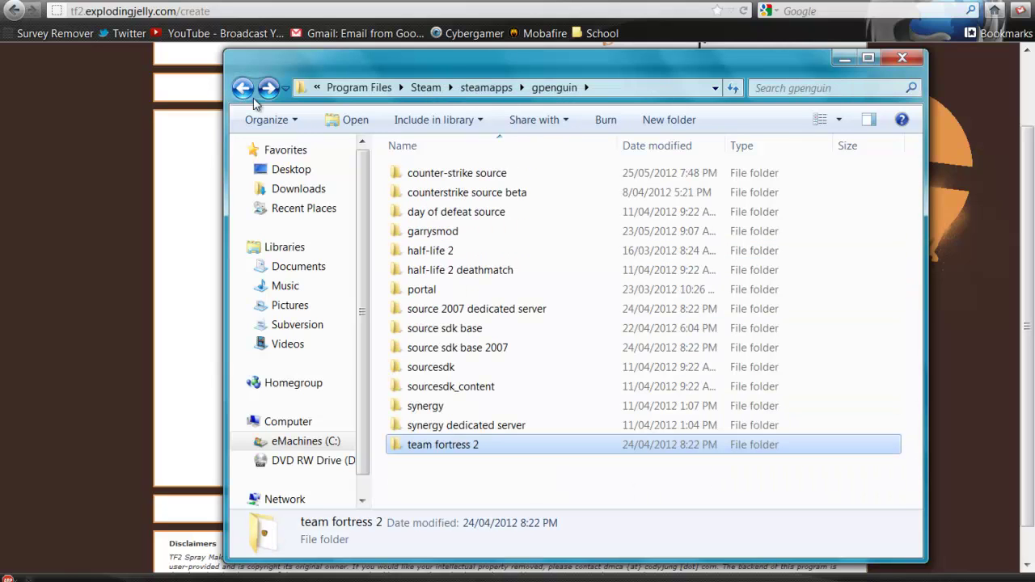
double_click(441, 231)
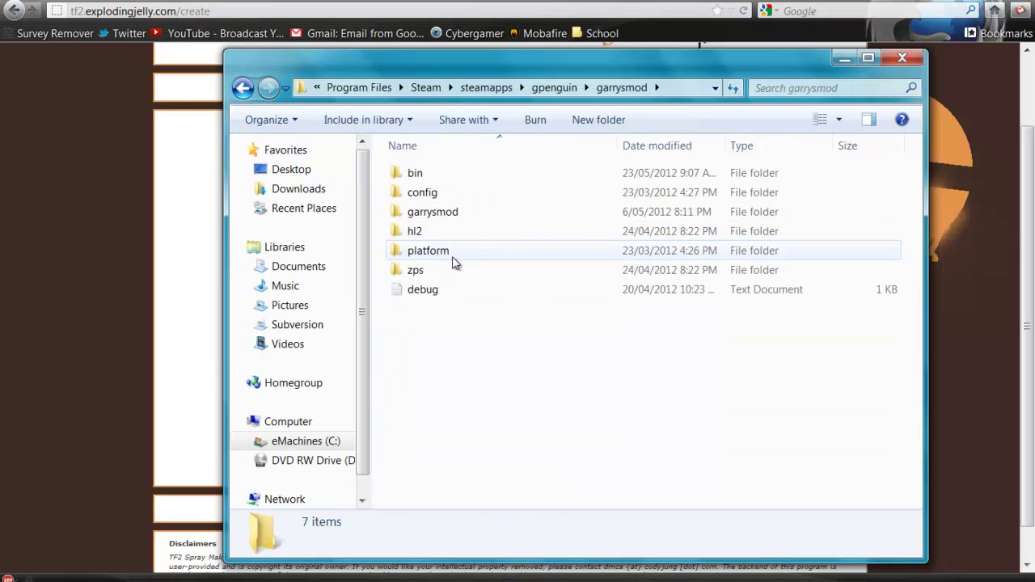
double_click(437, 211)
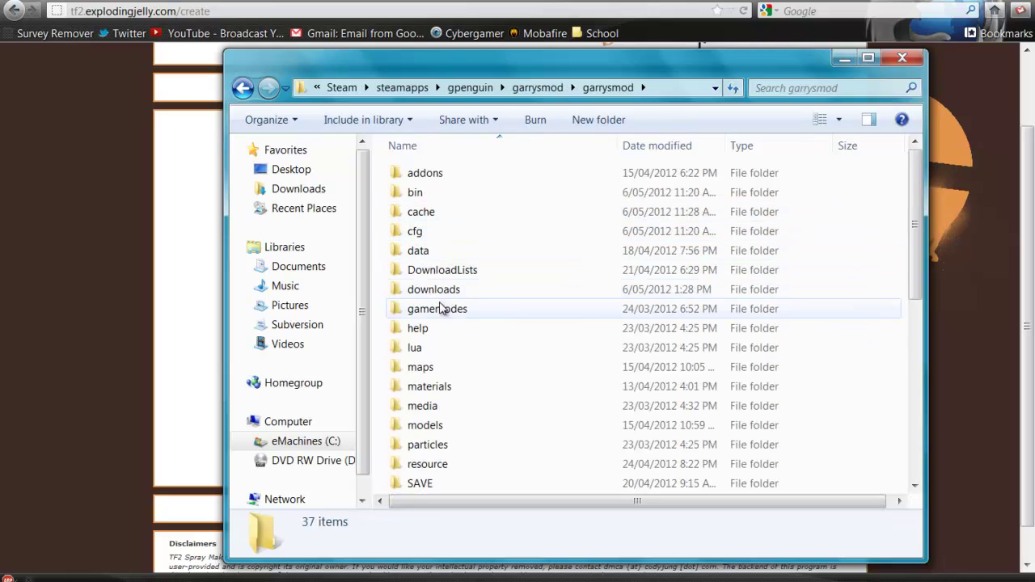
double_click(443, 387)
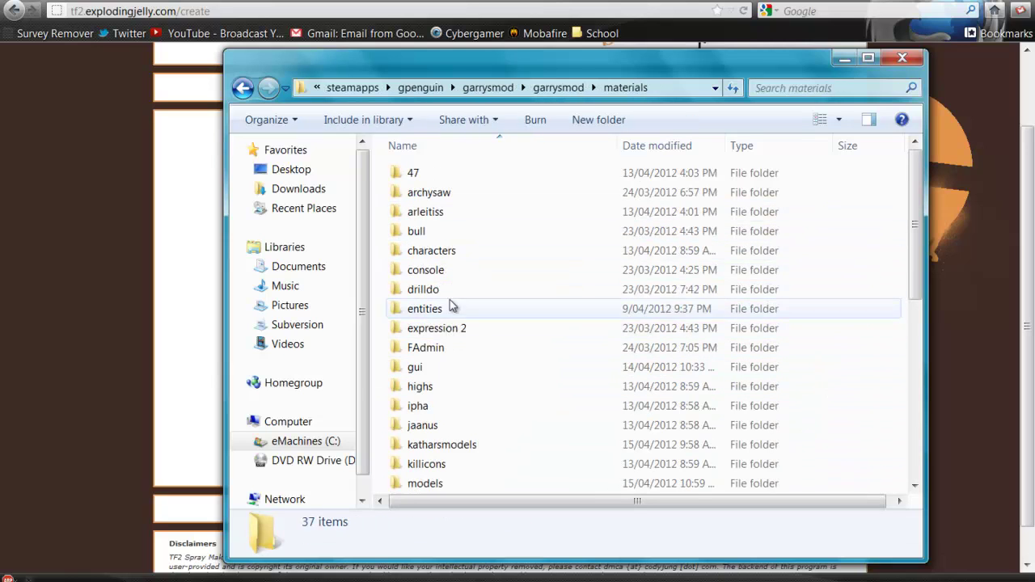
scroll(456, 400, down, 7)
scroll(461, 420, down, 3)
double_click(441, 397)
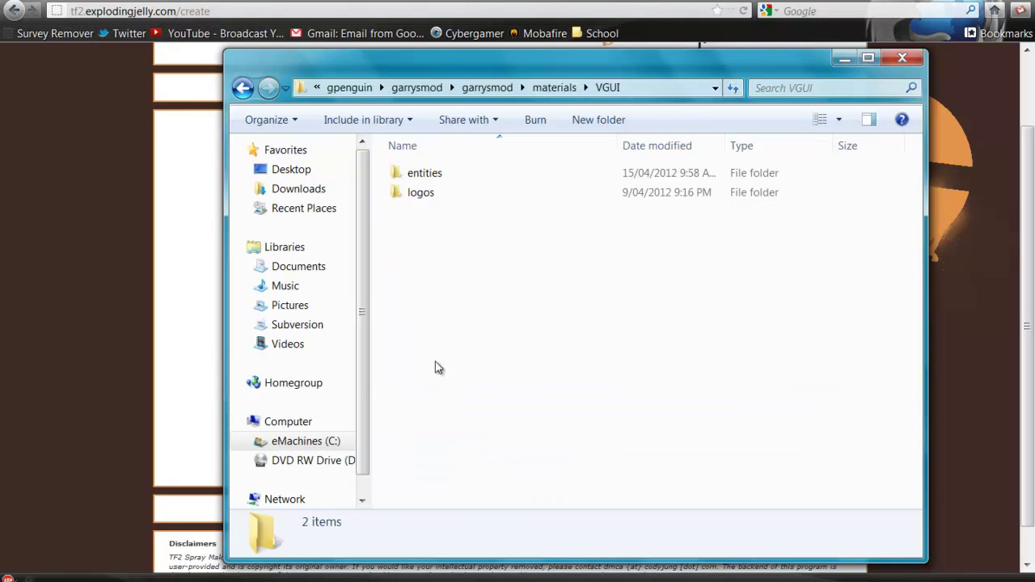
double_click(420, 198)
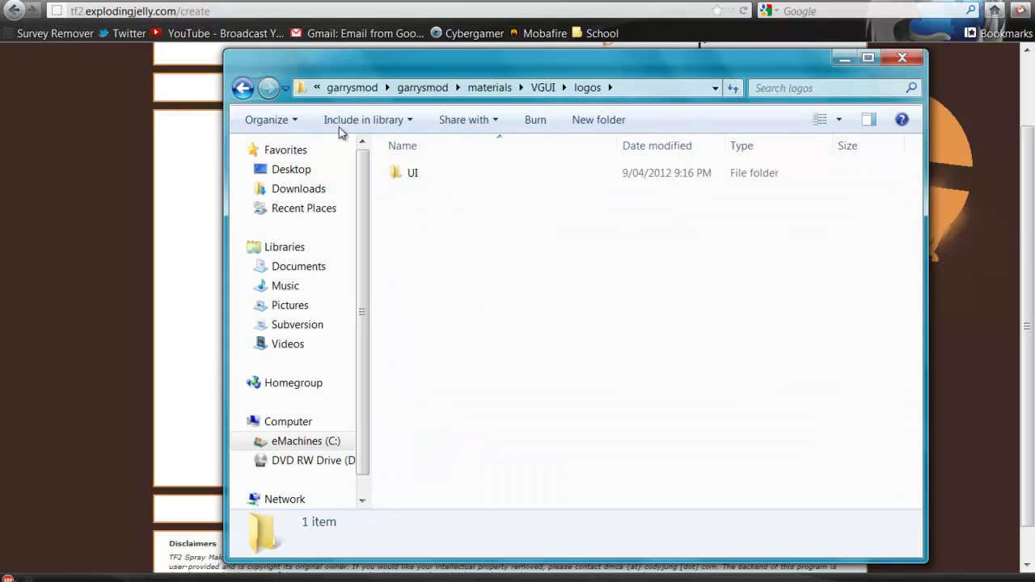
click(241, 89)
click(241, 89)
click(242, 89)
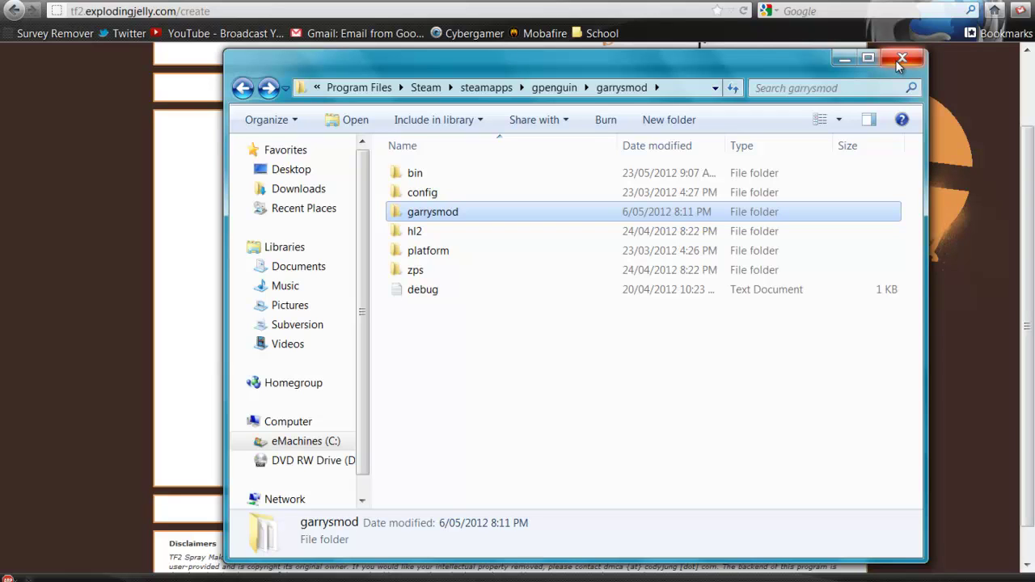
Step: Close the Explorer window, leaving the spray #578543545 output page in view
click(52, 270)
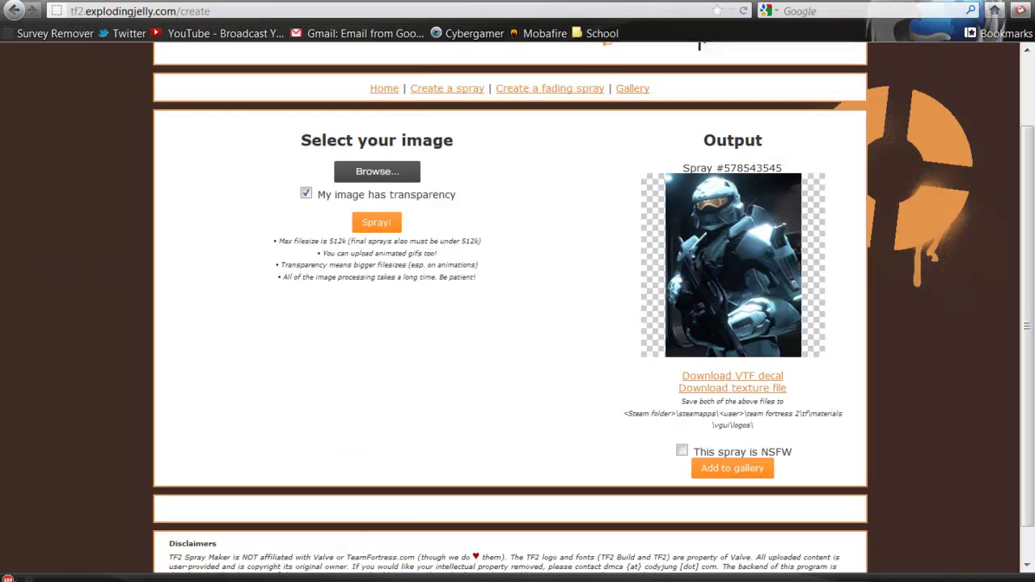
click(430, 579)
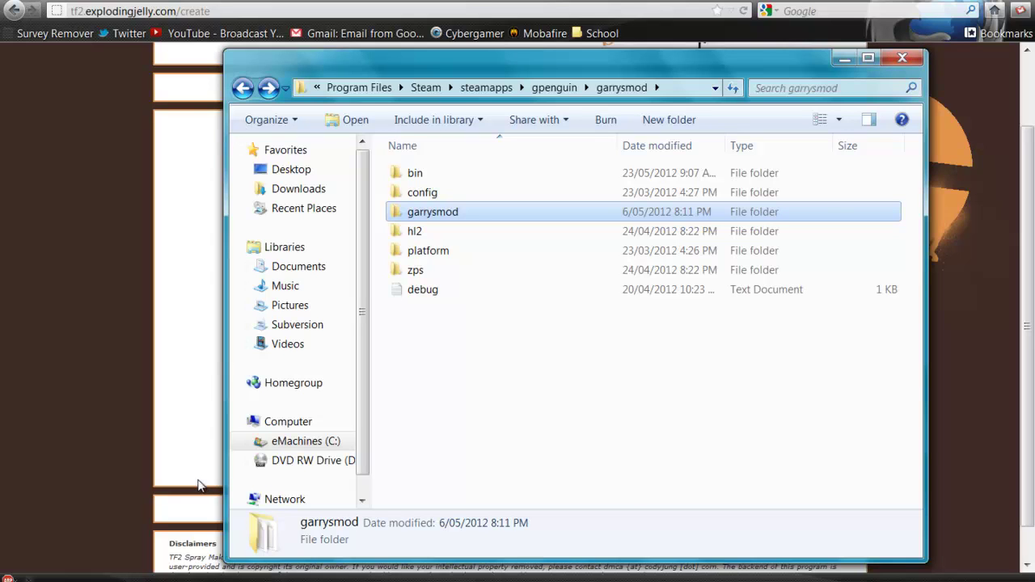
click(89, 328)
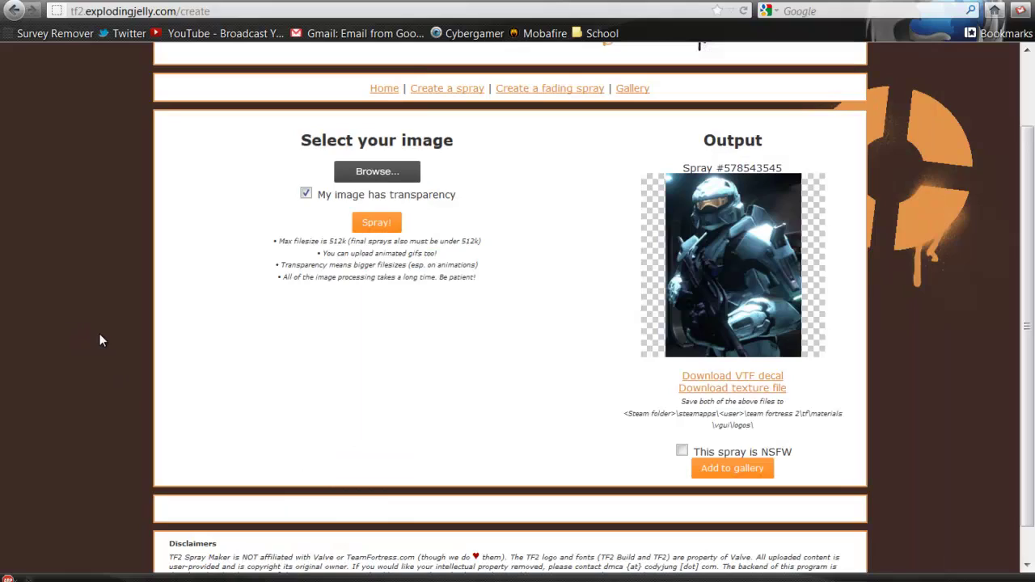